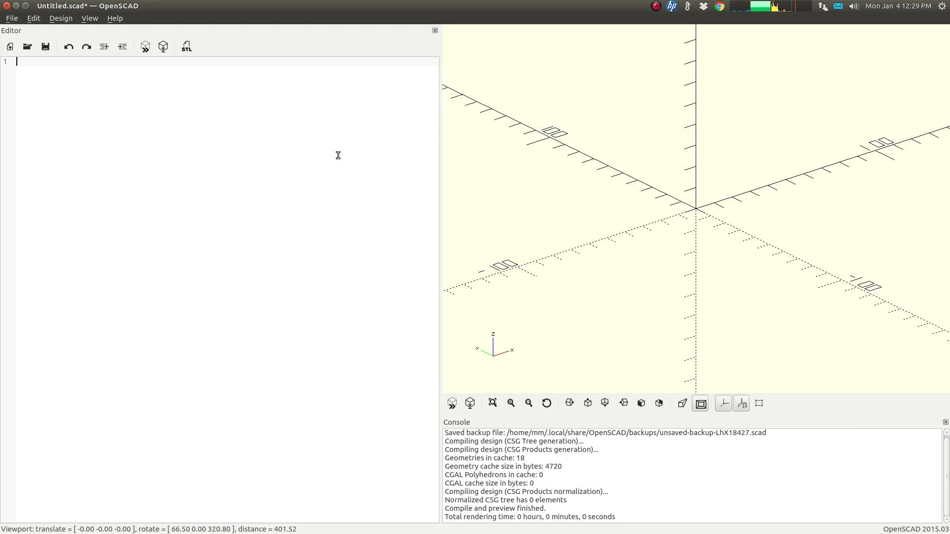
# Write sphere(5); and preview the small sphere at the origin
pyautogui.moveTo(693, 311); pyautogui.dragTo(692, 293)
pyautogui.scroll(1, 693, 293)
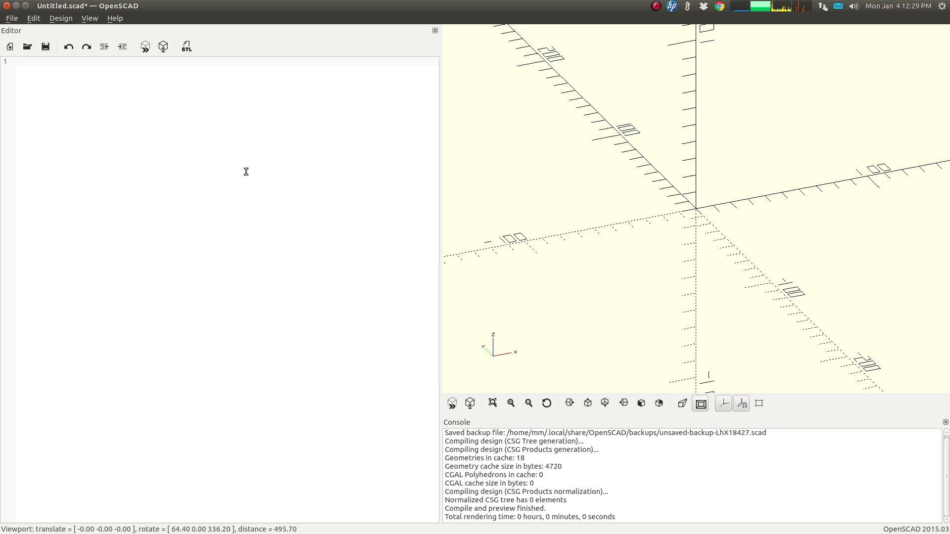
pyautogui.write('sphere(5);')
pyautogui.press('F5')
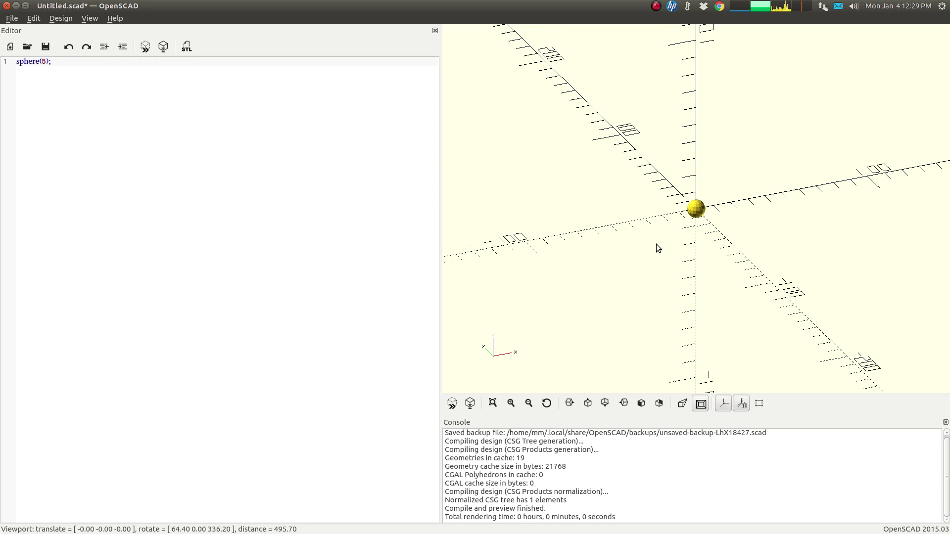
# Enlarge the sphere to sphere(50); and refresh the preview
pyautogui.press('Left')
pyautogui.press('Left')
pyautogui.write('0')
pyautogui.press('F5')
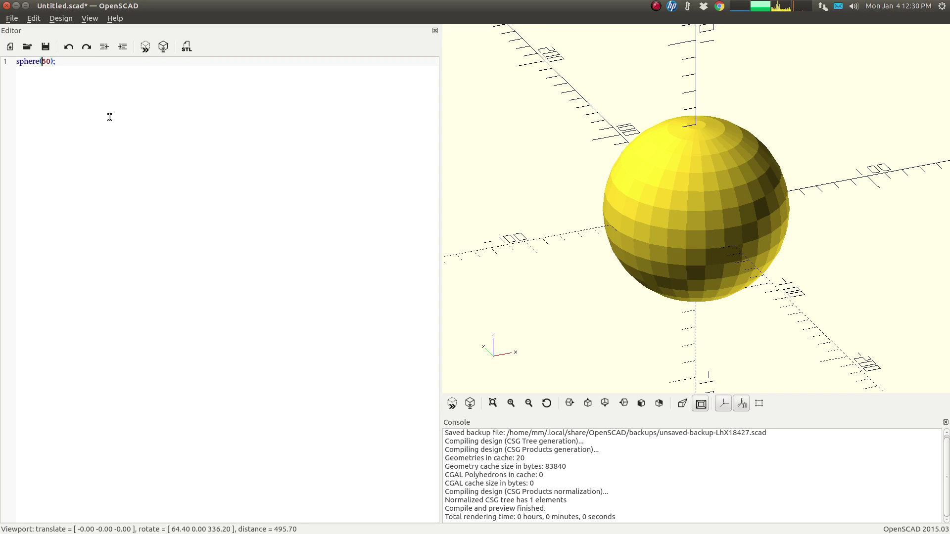
# Make the size a diameter so the line reads sphere(d=50);
pyautogui.press('Left')
pyautogui.press('Left')
pyautogui.write('r=')
pyautogui.press('Left')
pyautogui.press('BackSpace')
pyautogui.write('d')
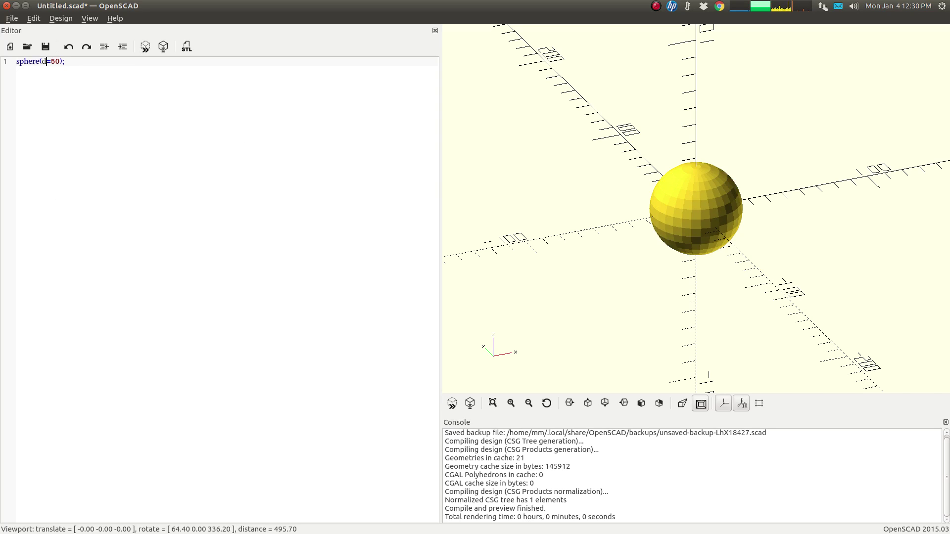
pyautogui.doubleClick(25, 62)
# Replace the sphere with a tapered cylinder(20,5,10); and inspect it from several angles
pyautogui.click(78, 62)
pyautogui.hotkey('ctrl', 'a')
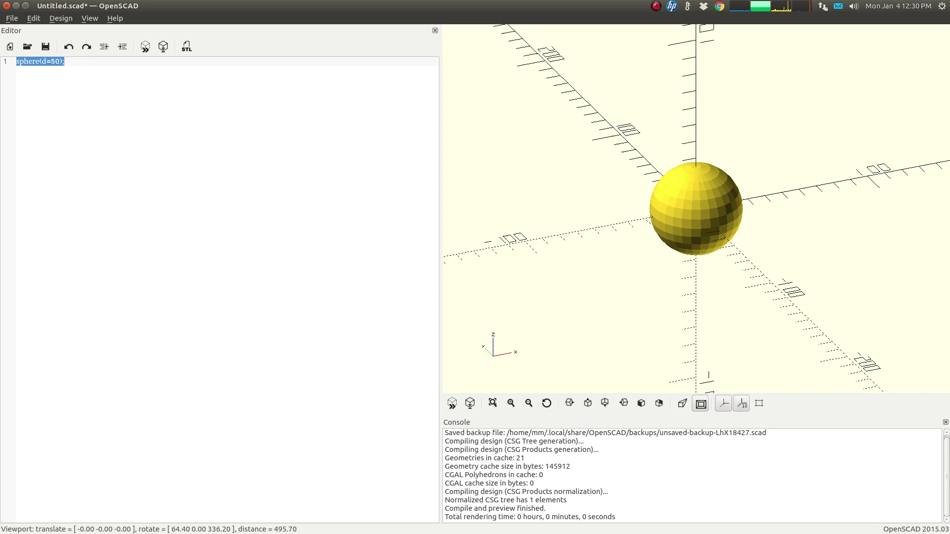
pyautogui.write('cylinder')
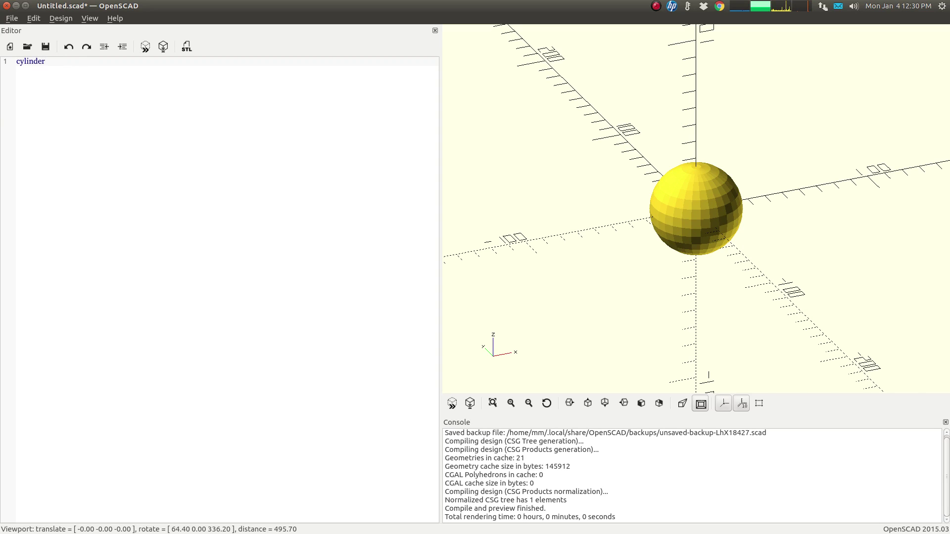
pyautogui.write('(')
pyautogui.write('20,5,10);')
pyautogui.press('F5')
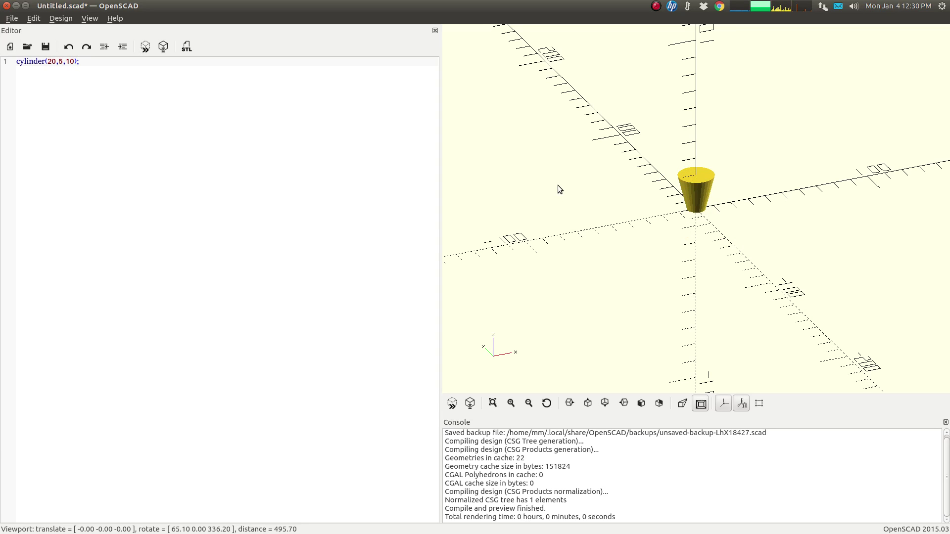
pyautogui.moveTo(557, 186); pyautogui.dragTo(536, 158)
pyautogui.scroll(5, 687, 198)
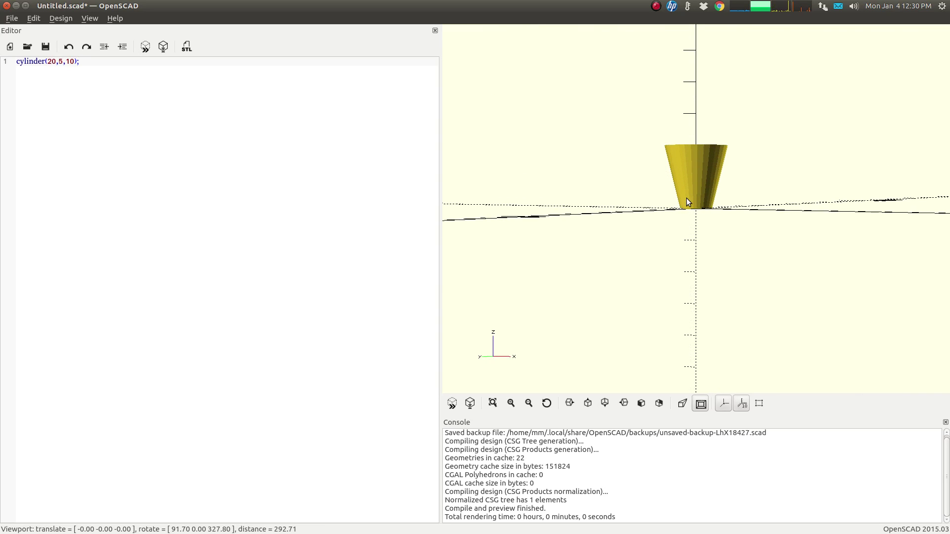
pyautogui.moveTo(746, 166); pyautogui.dragTo(717, 218)
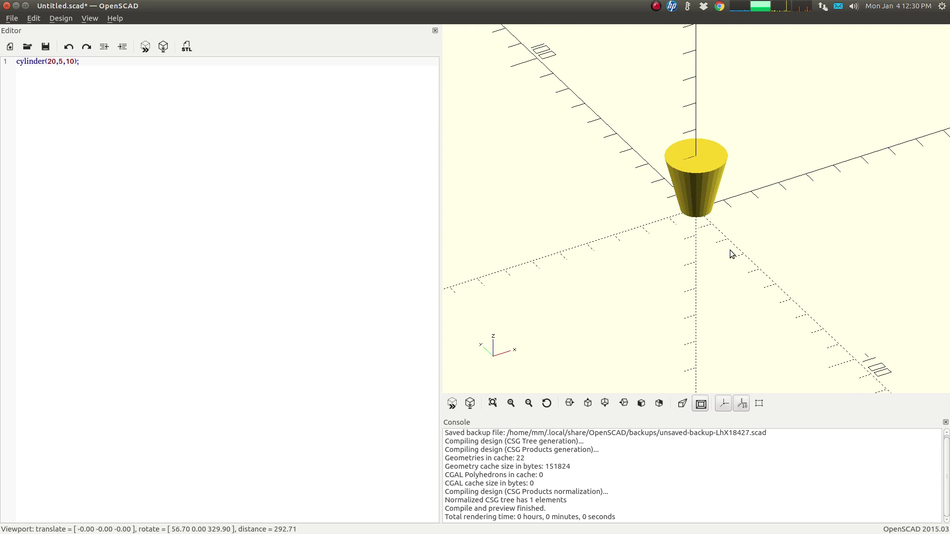
pyautogui.moveTo(729, 250); pyautogui.dragTo(713, 242)
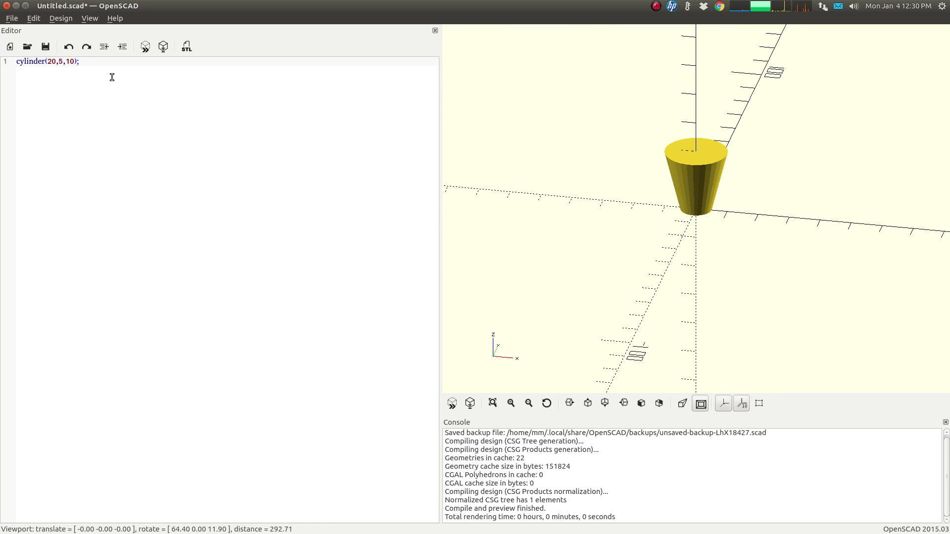
pyautogui.moveTo(539, 182); pyautogui.dragTo(587, 211)
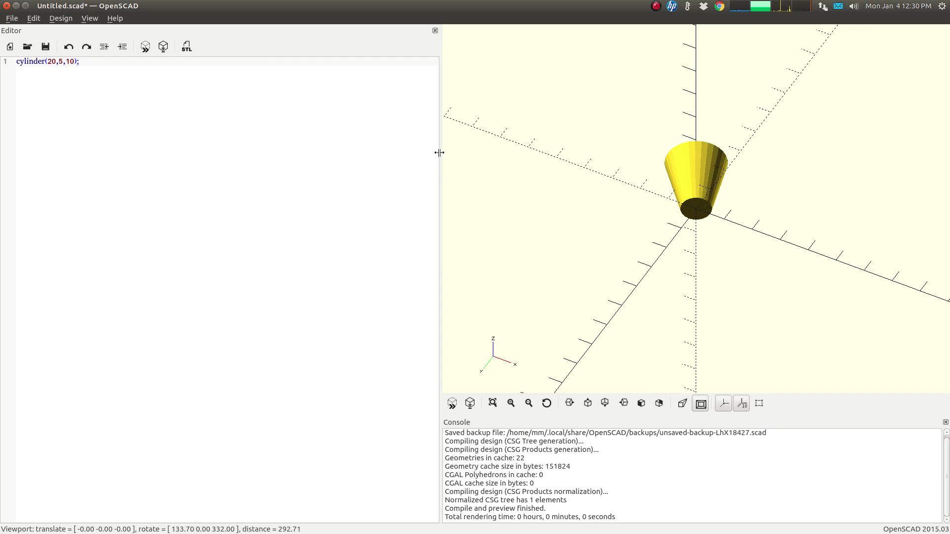
pyautogui.moveTo(688, 233); pyautogui.dragTo(795, 212)
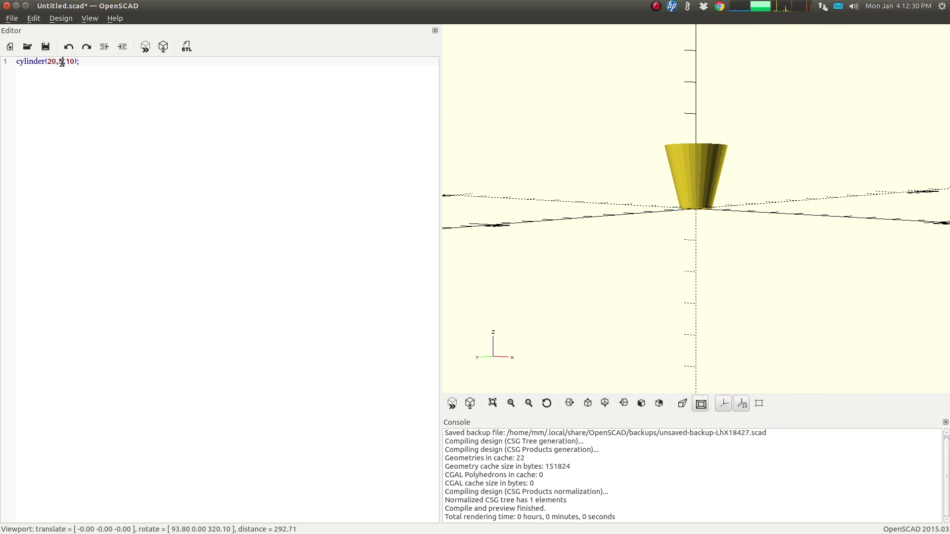
# Equalise the radii to make a straight cylinder(20,10,10);
pyautogui.press('BackSpace')
pyautogui.write('10')
pyautogui.press('F5')
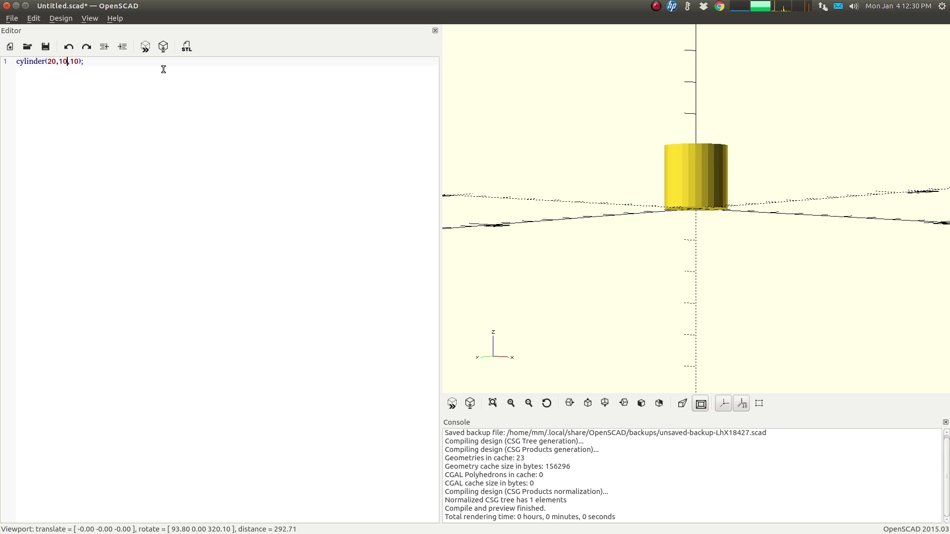
pyautogui.moveTo(682, 122); pyautogui.dragTo(705, 239)
# Raise the cylinder height to 30, giving cylinder(30,10,10);
pyautogui.click(56, 61)
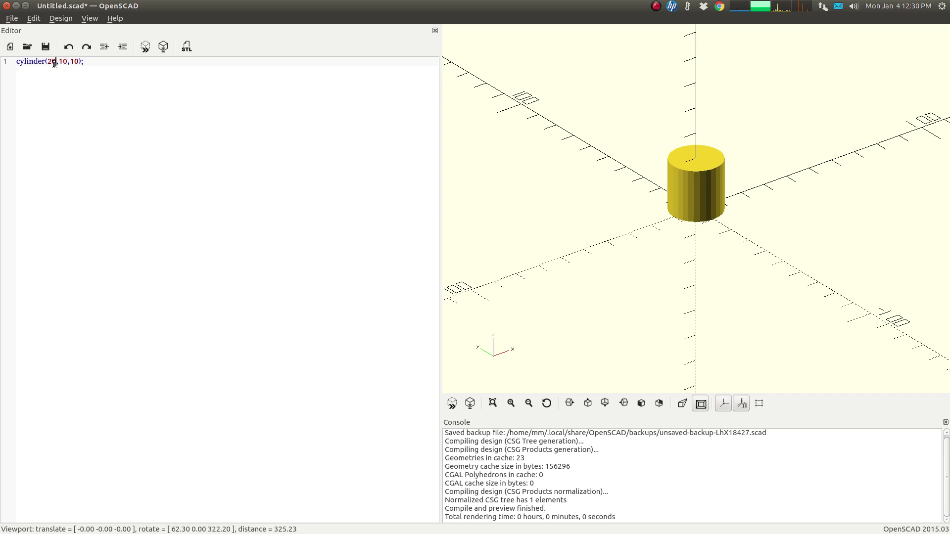
pyautogui.press('BackSpace')
pyautogui.press('BackSpace')
pyautogui.write('30')
pyautogui.press('F5')
pyautogui.moveTo(656, 177)
pyautogui.mouseDown()
pyautogui.moveTo(623, 148)
pyautogui.moveTo(649, 183)
pyautogui.mouseUp()
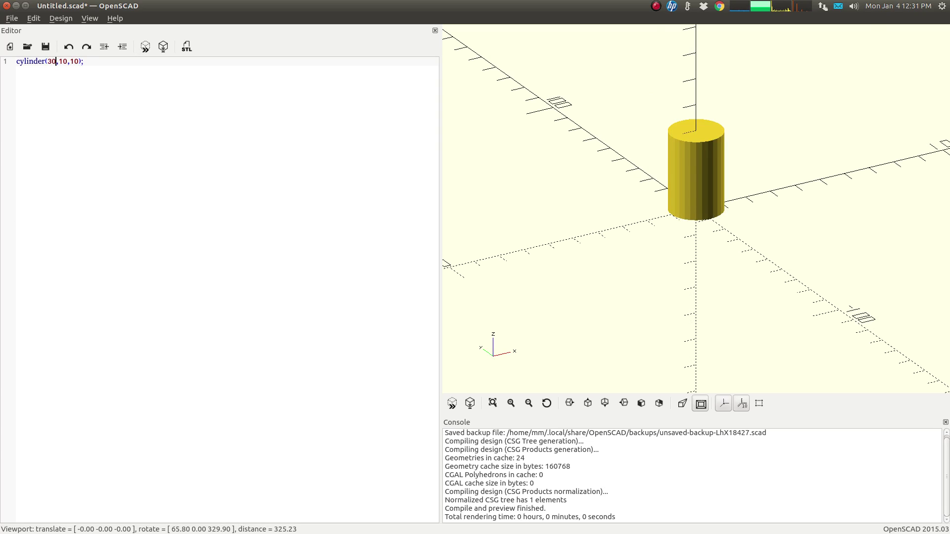
# Label the cylinder parameters as h=30, r1=10 and r2=10
pyautogui.press('Left')
pyautogui.press('Left')
pyautogui.write('h=')
pyautogui.press('Right')
pyautogui.write('r')
pyautogui.write('1=')
pyautogui.press('Right')
pyautogui.press('Right')
pyautogui.press('Right')
pyautogui.write('r2=')
# Reduce the parameters to a single radius r=10, removing the second radius
pyautogui.press('Left')
pyautogui.press('Left')
pyautogui.press('Left')
pyautogui.press('Left')
pyautogui.press('Left')
pyautogui.press('Left')
pyautogui.press('Left')
pyautogui.press('Left')
pyautogui.press('Delete')
pyautogui.press('Right')
pyautogui.press('Right')
pyautogui.press('Right')
pyautogui.press('Delete')
pyautogui.press('Delete')
pyautogui.press('Delete')
pyautogui.press('Delete')
pyautogui.press('Delete')
pyautogui.press('Delete')
pyautogui.moveTo(663, 158); pyautogui.dragTo(643, 203)
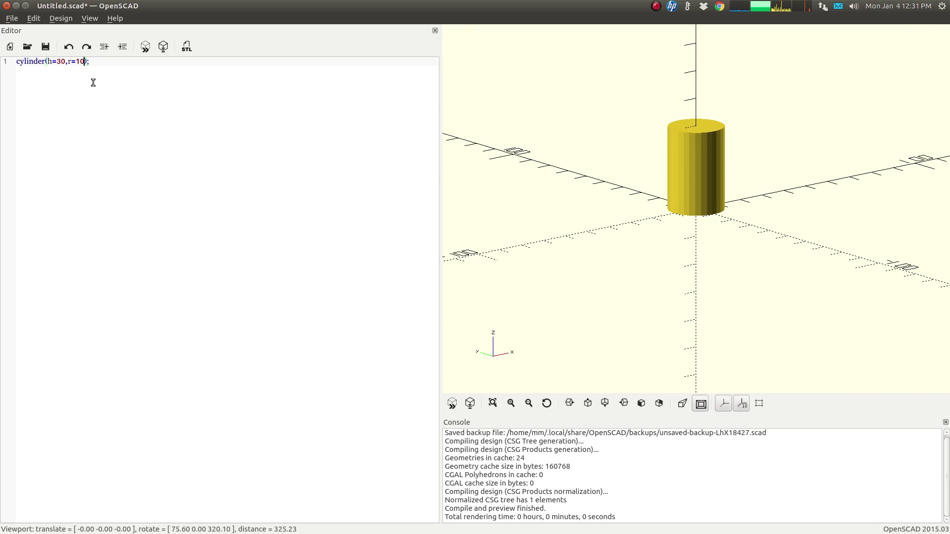
# Add a top radius of 3, preview the cone from several angles, then select its code
pyautogui.write(',')
pyautogui.write('r2')
pyautogui.write('1')
pyautogui.write('=3')
pyautogui.click(143, 47)
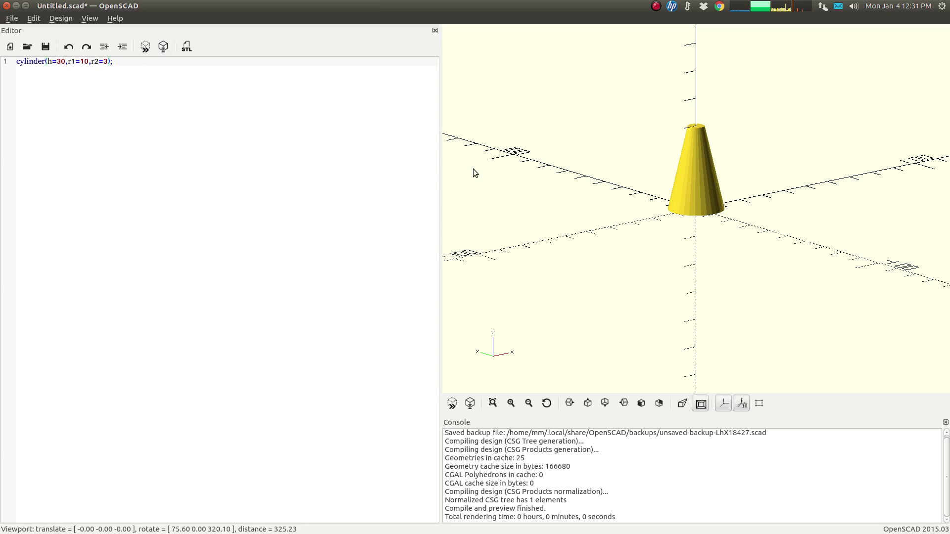
pyautogui.moveTo(473, 168); pyautogui.dragTo(589, 188)
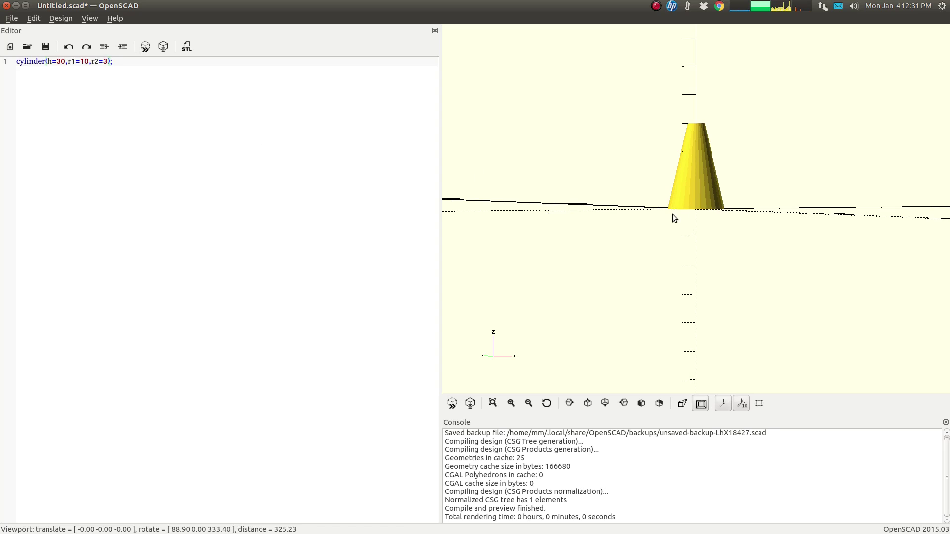
pyautogui.moveTo(672, 214); pyautogui.dragTo(687, 146)
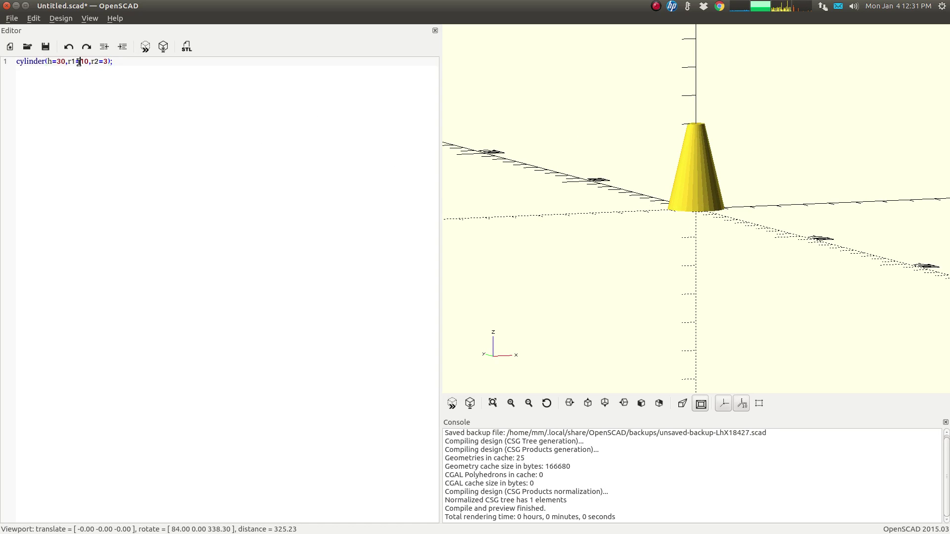
pyautogui.moveTo(594, 204); pyautogui.dragTo(675, 159)
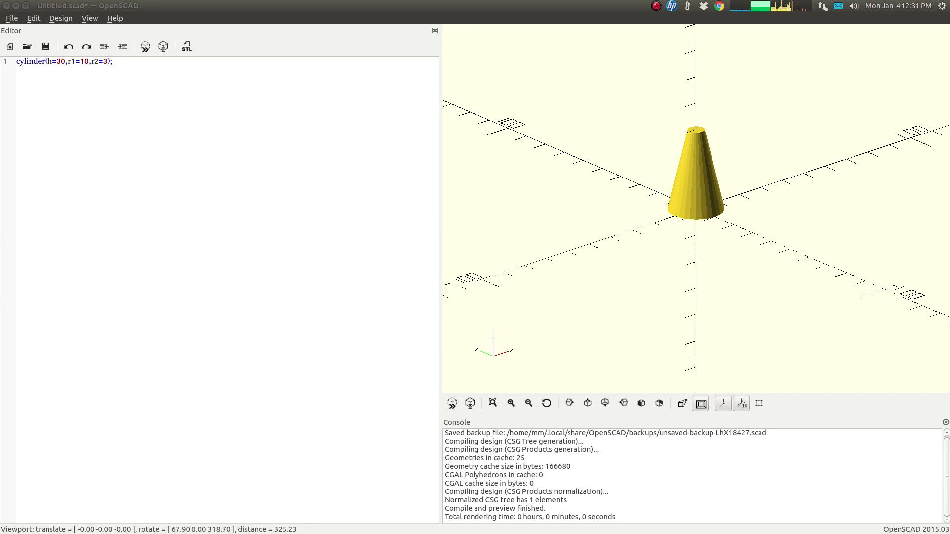
pyautogui.click(187, 223)
pyautogui.moveTo(131, 74); pyautogui.dragTo(15, 59)
# Delete the cone code and preview a small cube(4);
pyautogui.press('BackSpace')
pyautogui.press('F5')
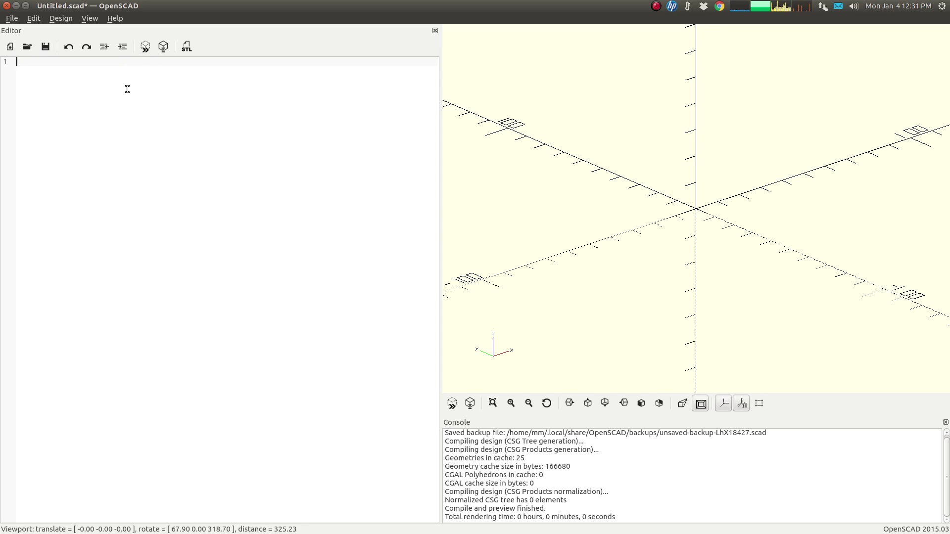
pyautogui.write('cube(4);')
pyautogui.press('F5')
pyautogui.moveTo(637, 218); pyautogui.dragTo(503, 220)
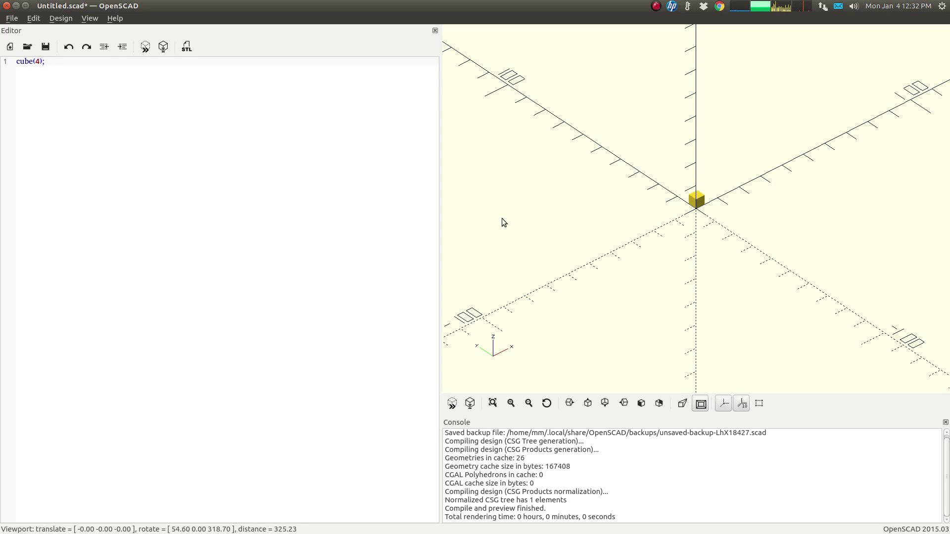
# Enlarge the cube to cube(20); and view it side-on and obliquely
pyautogui.press('Left')
pyautogui.press('Left')
pyautogui.press('BackSpace')
pyautogui.write('20')
pyautogui.press('F5')
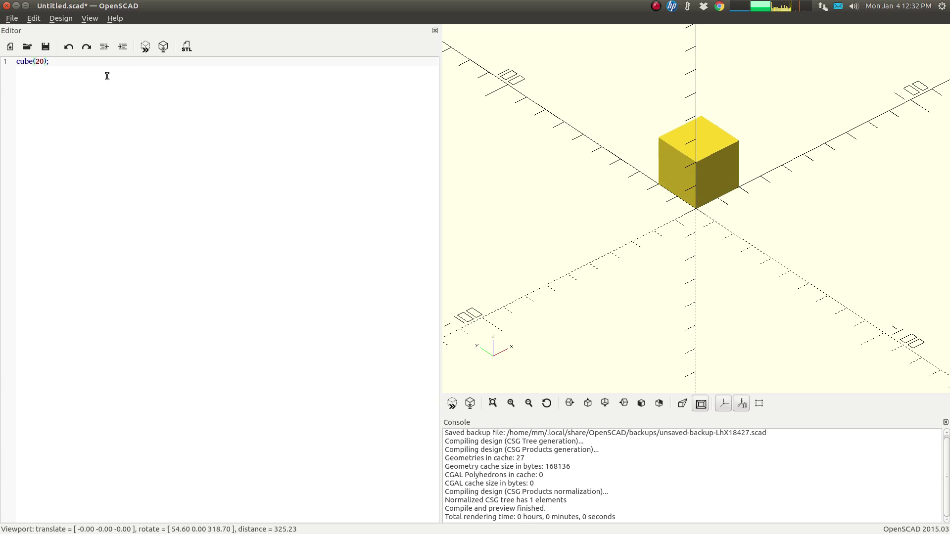
pyautogui.moveTo(576, 148); pyautogui.dragTo(575, 169)
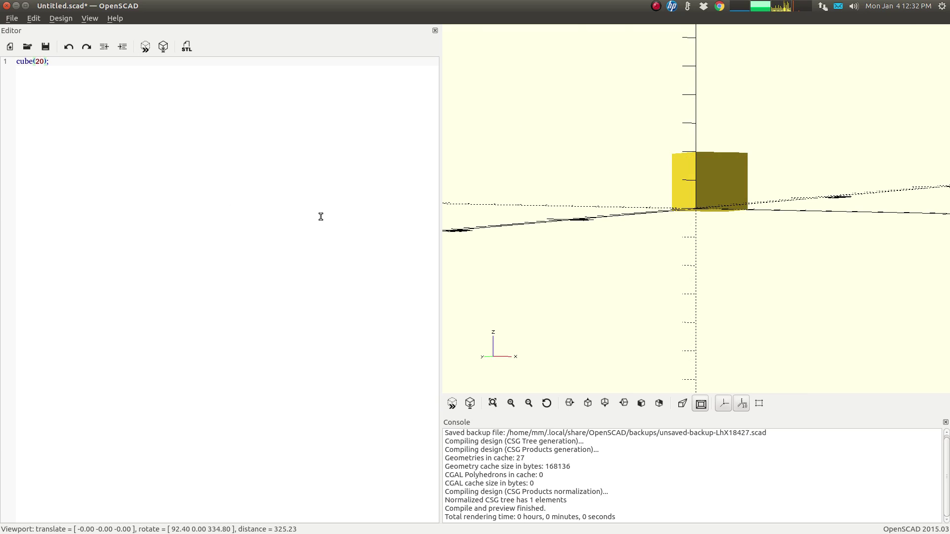
pyautogui.moveTo(611, 232); pyautogui.dragTo(625, 257)
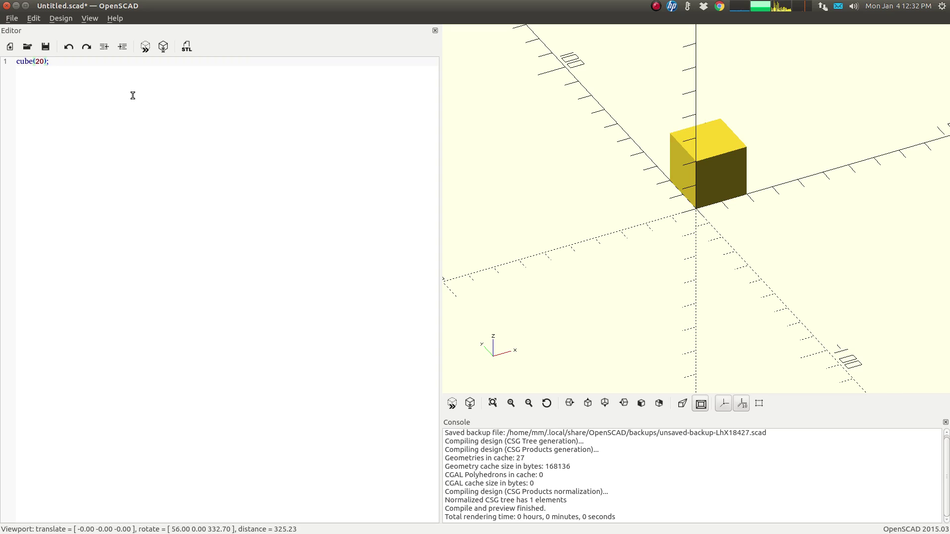
# Change the cube size to the list [4,8,16] and preview the block
pyautogui.press('BackSpace')
pyautogui.press('BackSpace')
pyautogui.write('[]')
pyautogui.press('Left')
pyautogui.write('4,8,16')
pyautogui.press('F5')
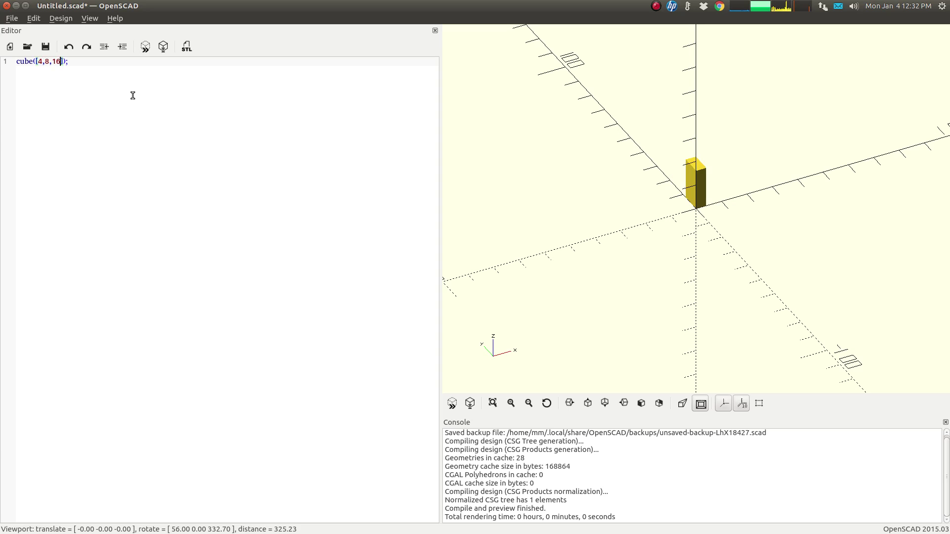
# Orbit around the tall block from below and above, then reset the view
pyautogui.moveTo(602, 166); pyautogui.dragTo(614, 189)
pyautogui.scroll(4, 710, 238)
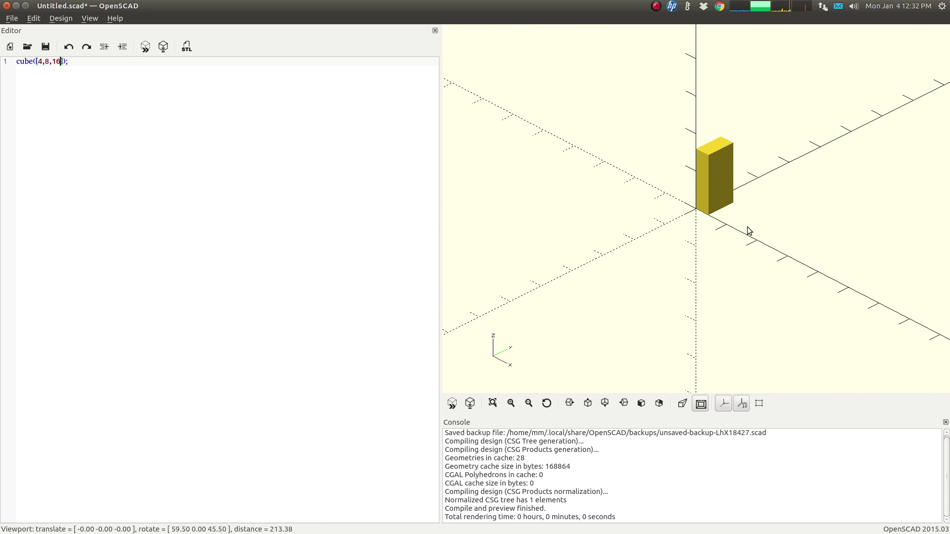
pyautogui.moveTo(747, 229)
pyautogui.mouseDown()
pyautogui.moveTo(689, 221)
pyautogui.moveTo(670, 186)
pyautogui.moveTo(747, 186)
pyautogui.moveTo(803, 229)
pyautogui.moveTo(764, 233)
pyautogui.mouseUp()
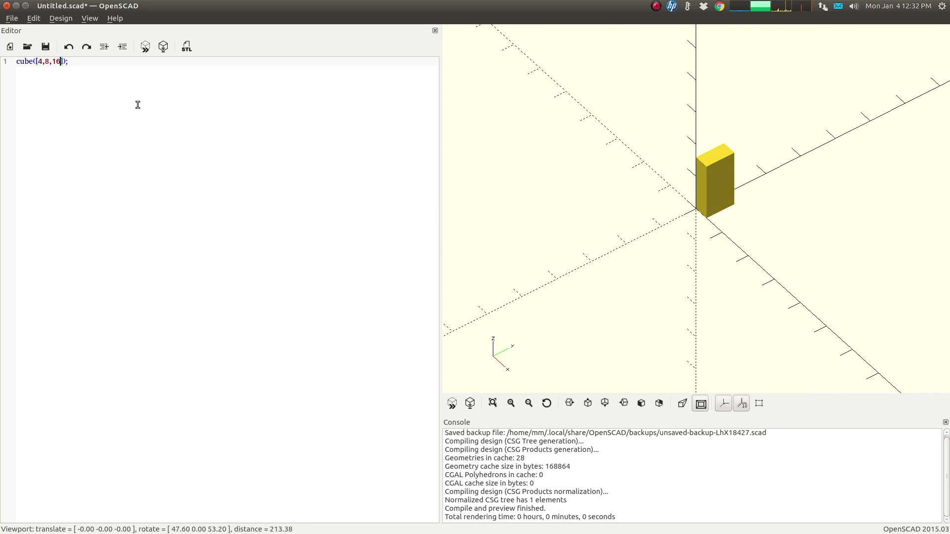
pyautogui.moveTo(589, 247); pyautogui.dragTo(668, 189)
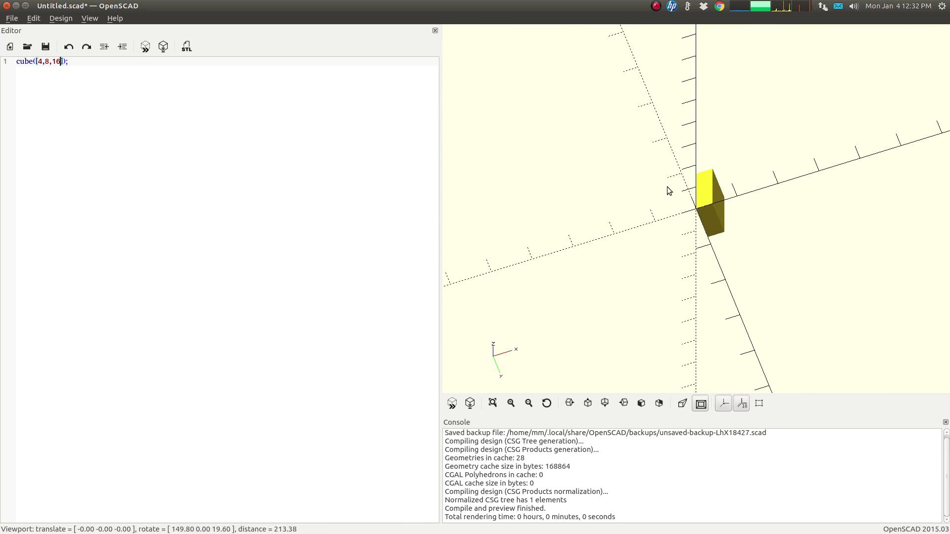
pyautogui.moveTo(718, 224); pyautogui.dragTo(696, 248)
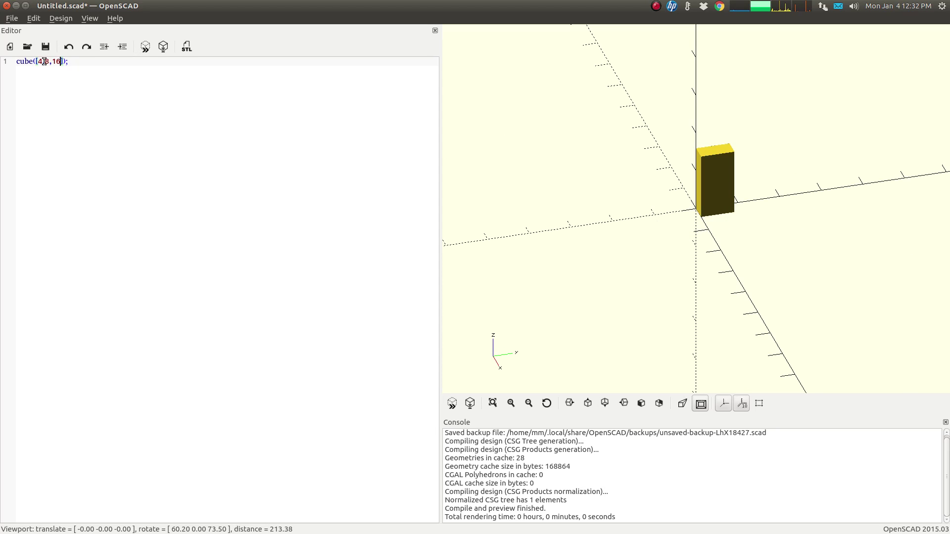
pyautogui.moveTo(503, 220); pyautogui.dragTo(755, 277)
pyautogui.moveTo(688, 208); pyautogui.dragTo(706, 194)
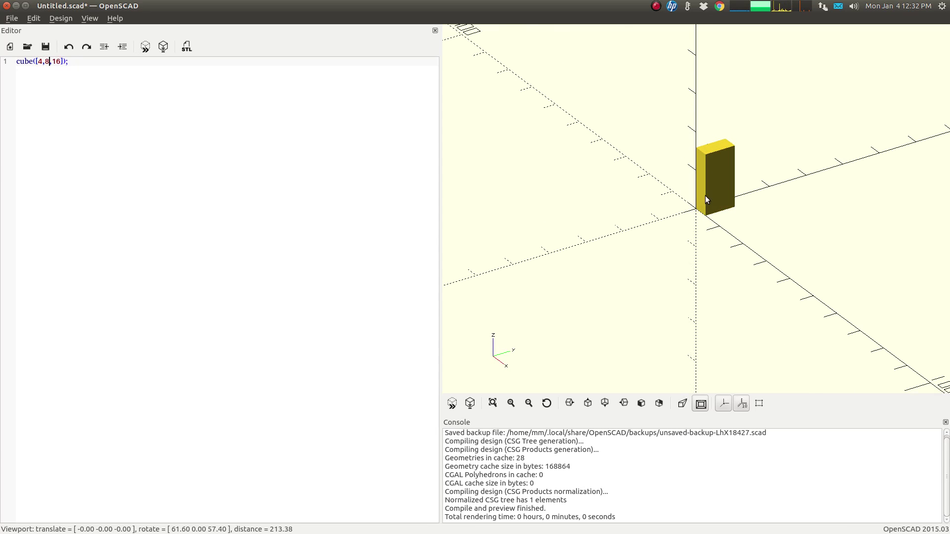
pyautogui.moveTo(707, 228); pyautogui.dragTo(770, 214)
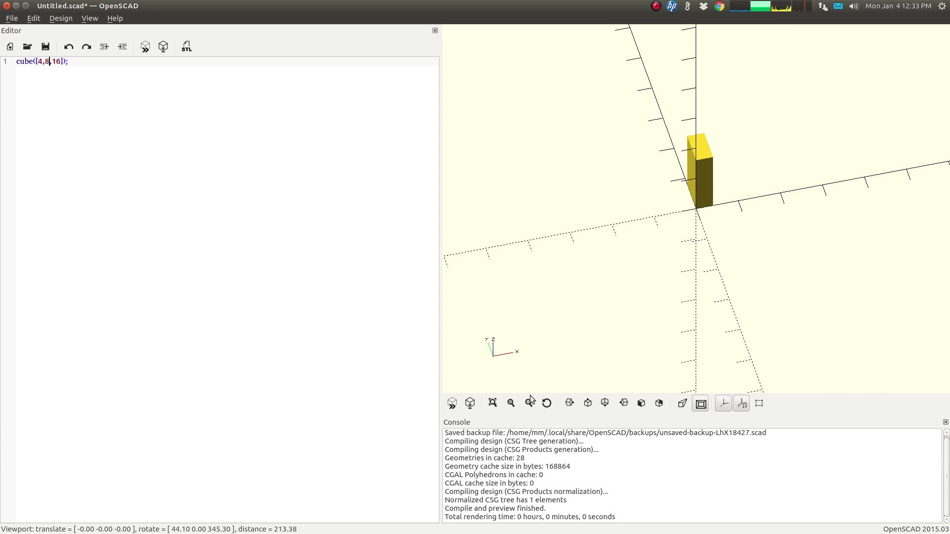
pyautogui.click(547, 403)
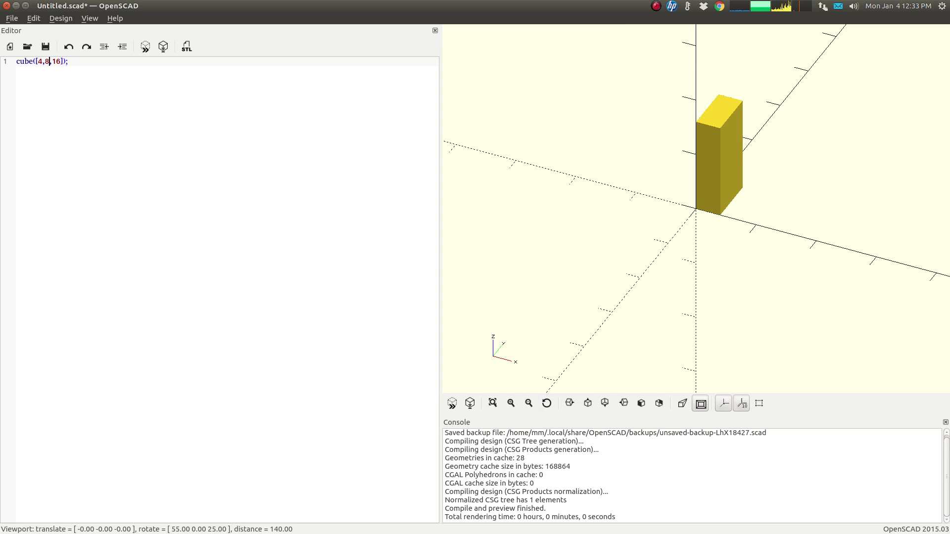
pyautogui.click(50, 61)
pyautogui.moveTo(702, 199); pyautogui.dragTo(683, 238)
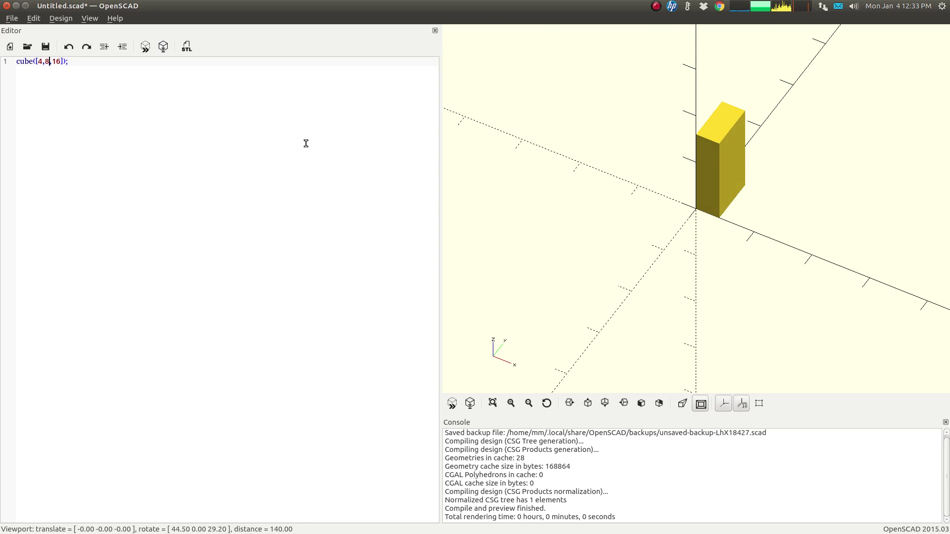